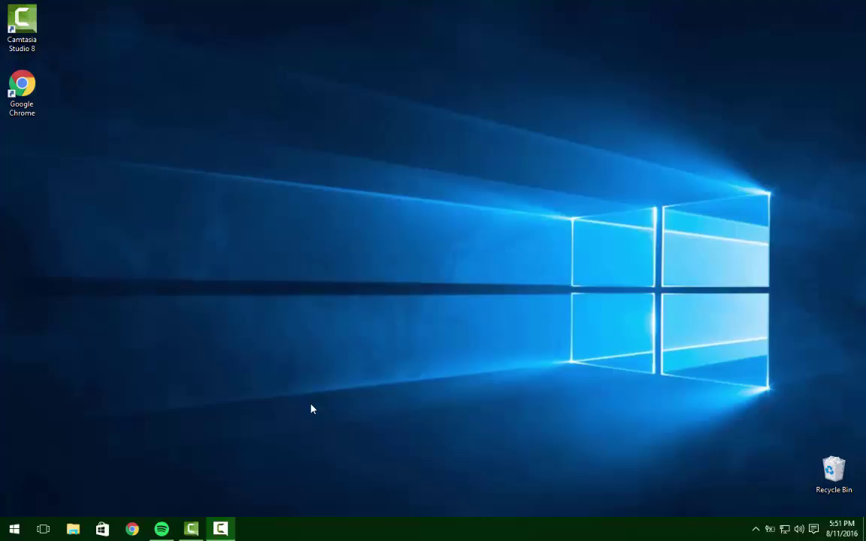
Launch Paint from a Start search and paste the desktop screenshot onto the canvas.
left_click(13, 529)
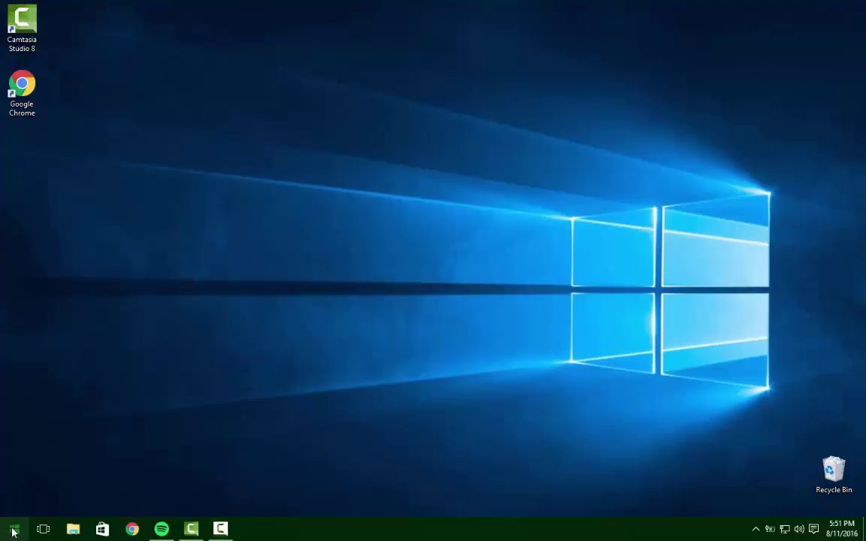
type("p")
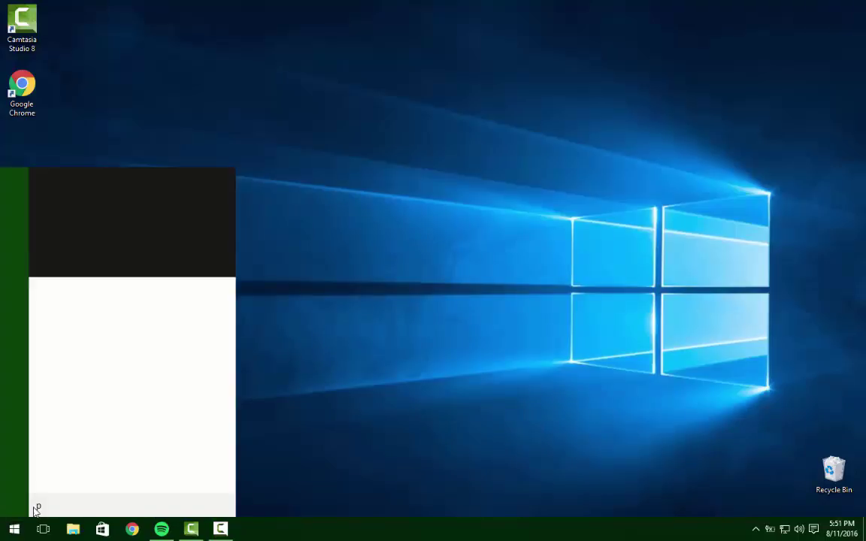
type("aint")
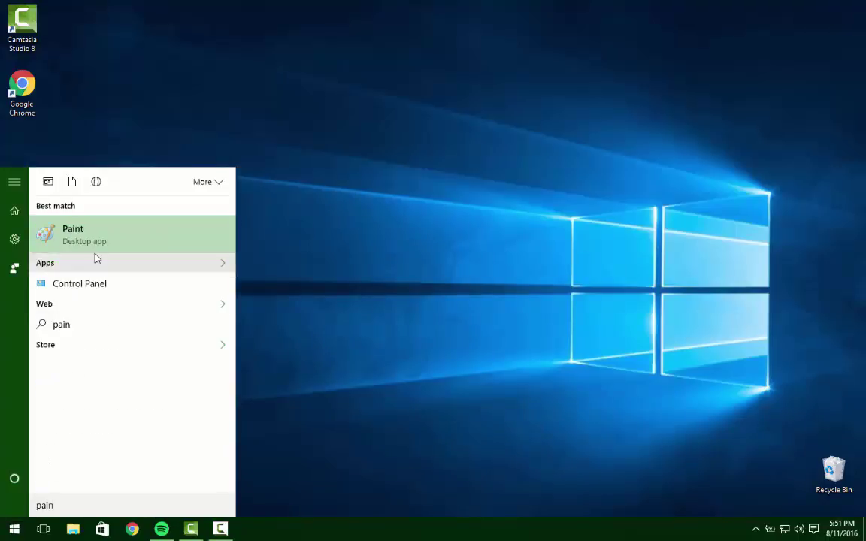
left_click(85, 240)
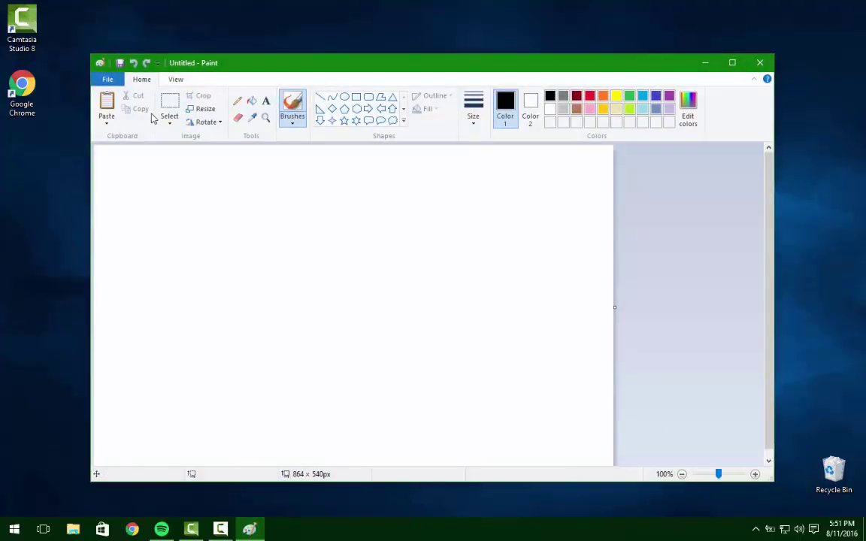
left_click(106, 104)
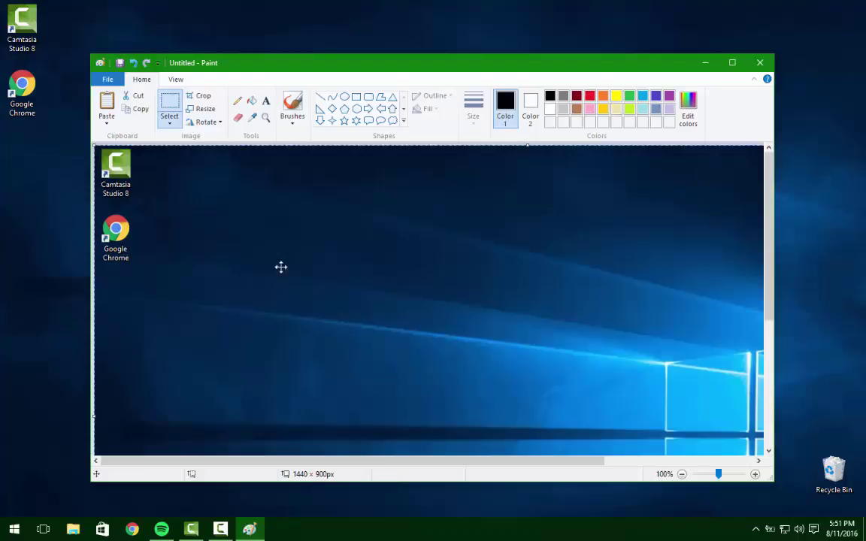
Save the image as 'desktop img' in the Pictures folder.
left_click(120, 63)
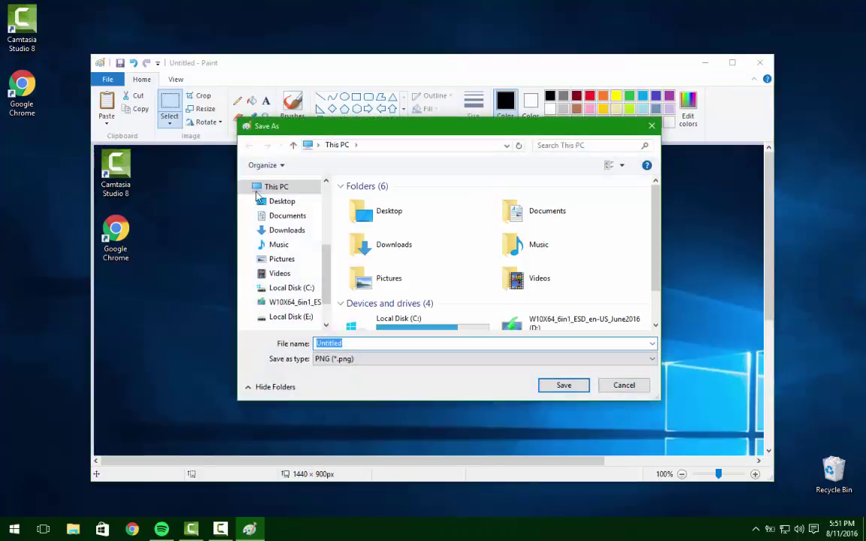
double_click(376, 280)
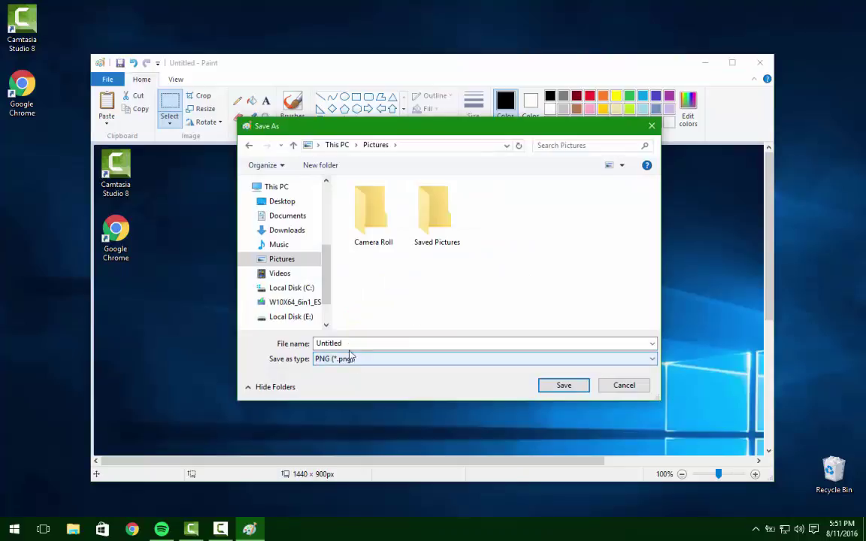
double_click(346, 343)
type("des")
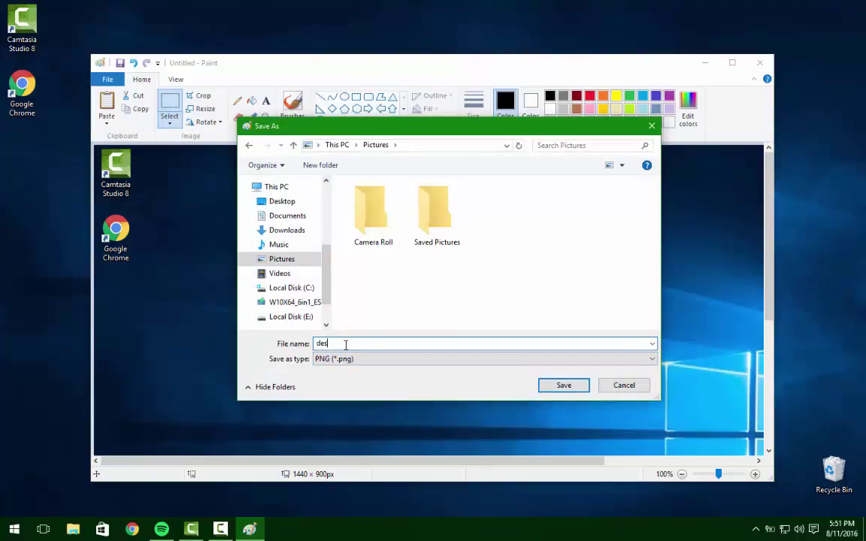
type("ktop img")
left_click(549, 386)
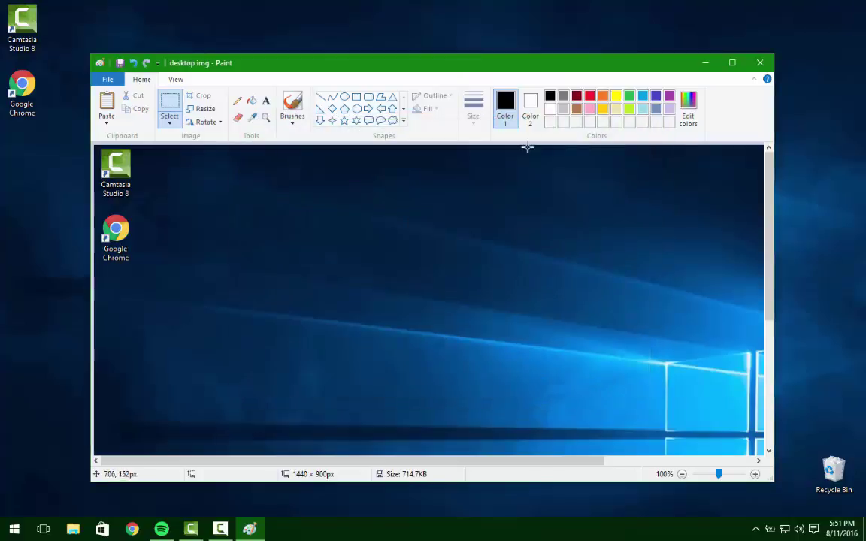
Close Paint and uncheck Show desktop icons in the desktop's View menu.
left_click(759, 62)
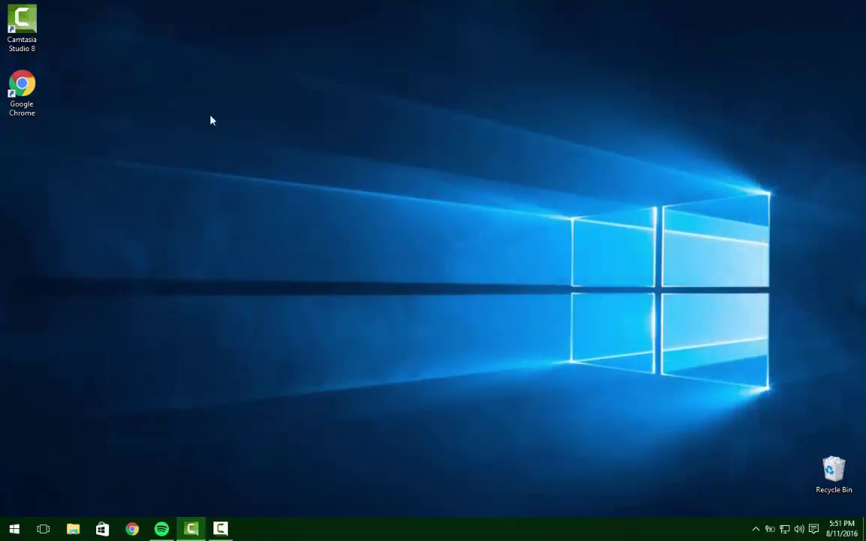
right_click(97, 190)
mouse_move(158, 196)
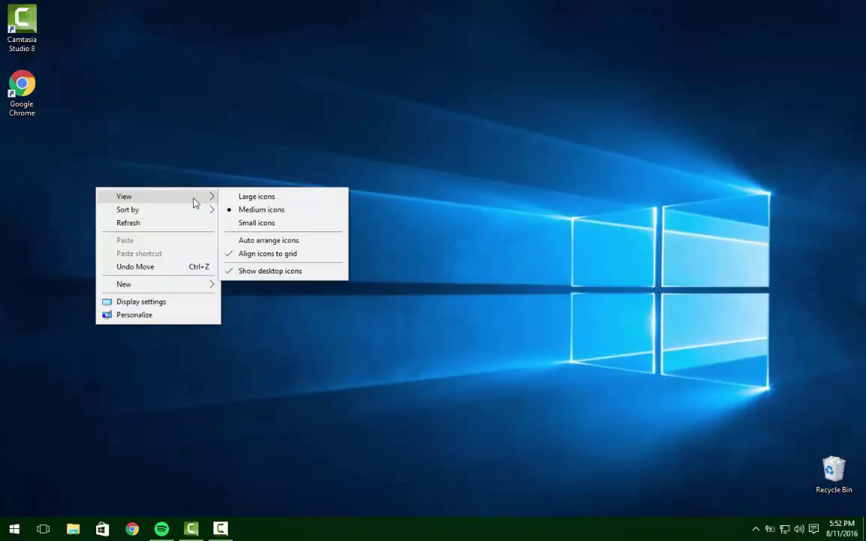
left_click(263, 272)
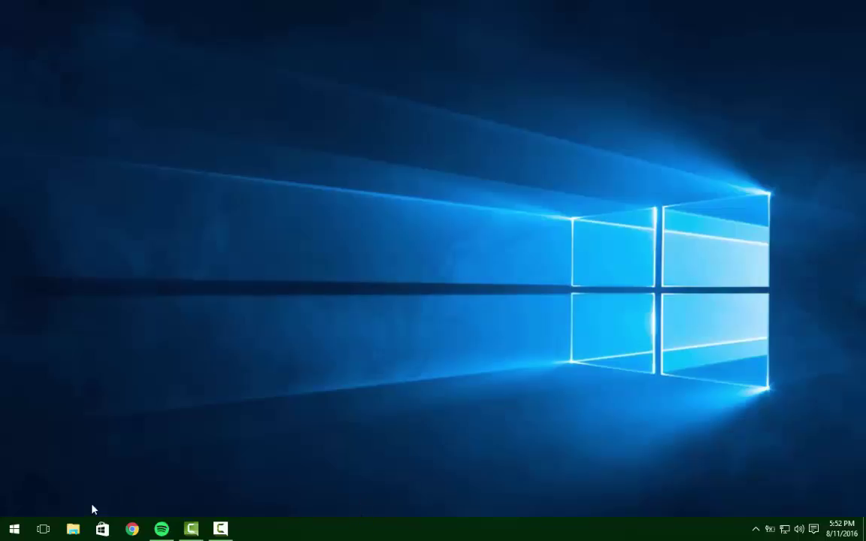
Set 'desktop img' from Pictures as the desktop background, then close File Explorer.
left_click(72, 530)
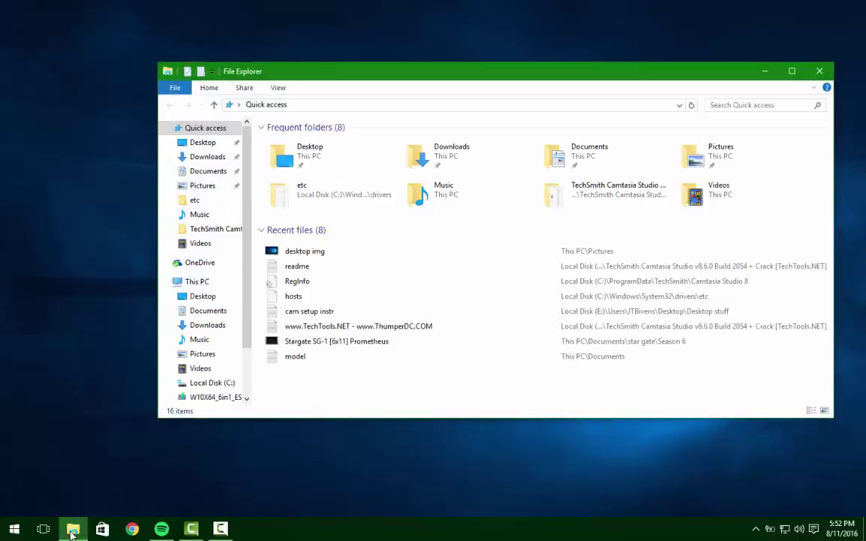
left_click(202, 186)
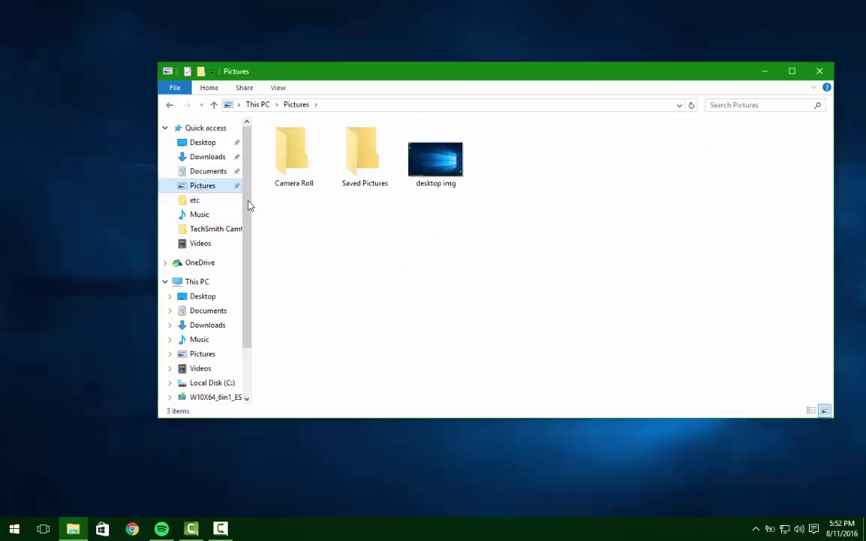
left_click(448, 171)
right_click(445, 166)
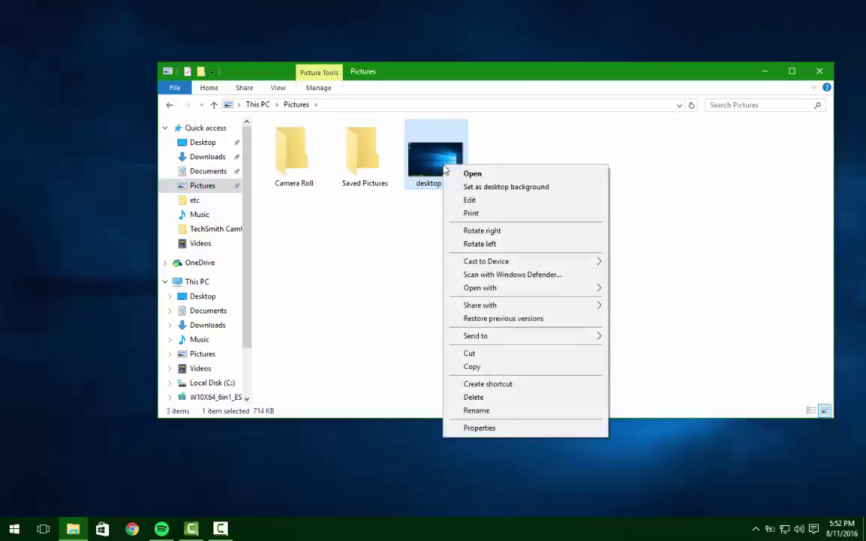
left_click(460, 188)
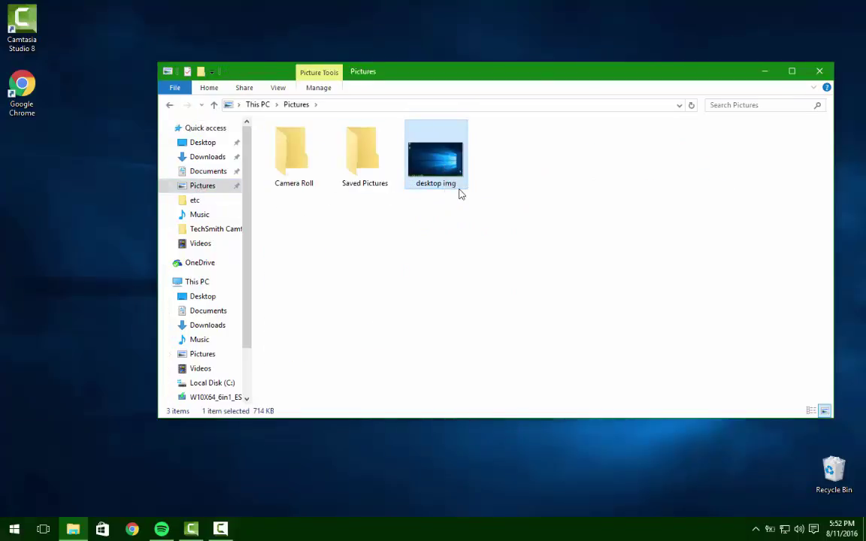
left_click(818, 72)
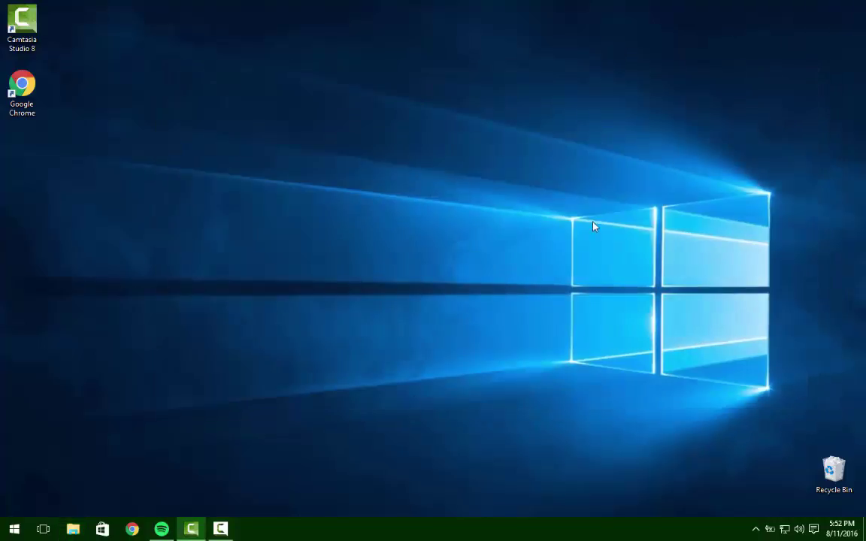
Uncheck Lock the taskbar and enable Auto-hide the taskbar in taskbar Properties.
right_click(348, 533)
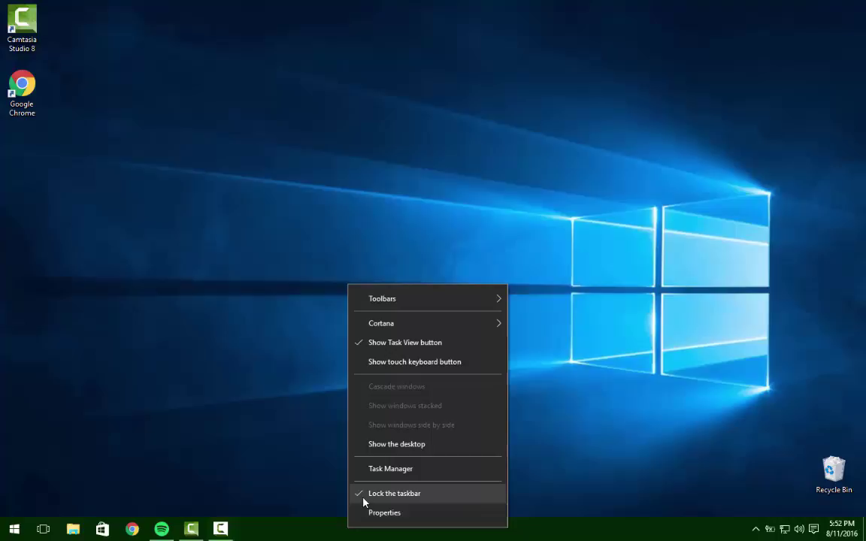
left_click(387, 494)
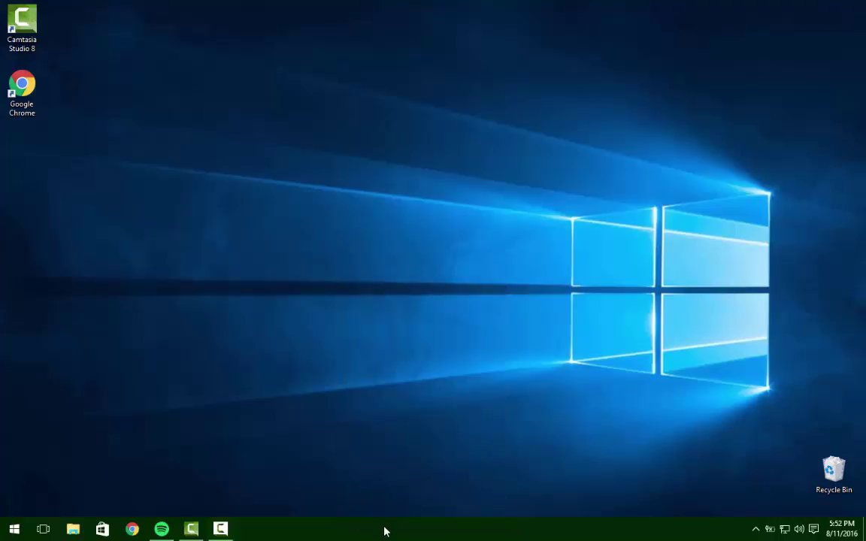
right_click(384, 531)
left_click(422, 510)
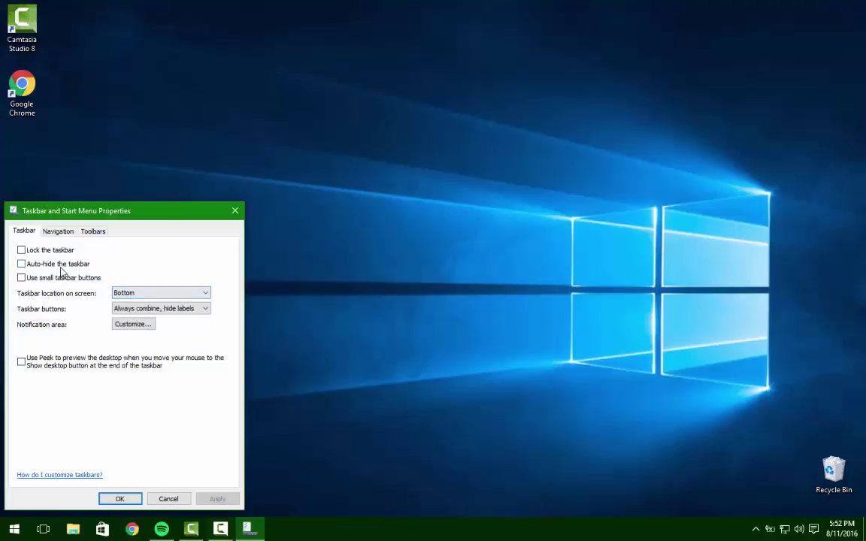
left_click(52, 265)
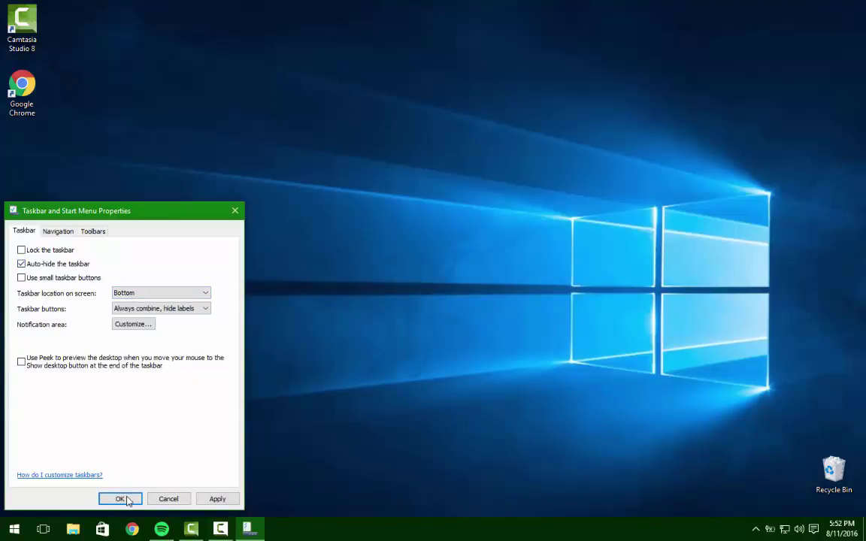
left_click(217, 499)
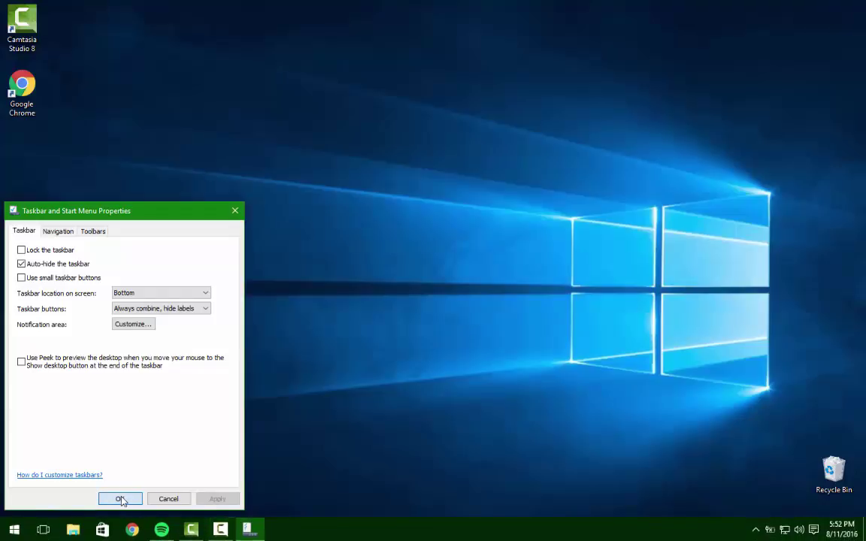
left_click(120, 499)
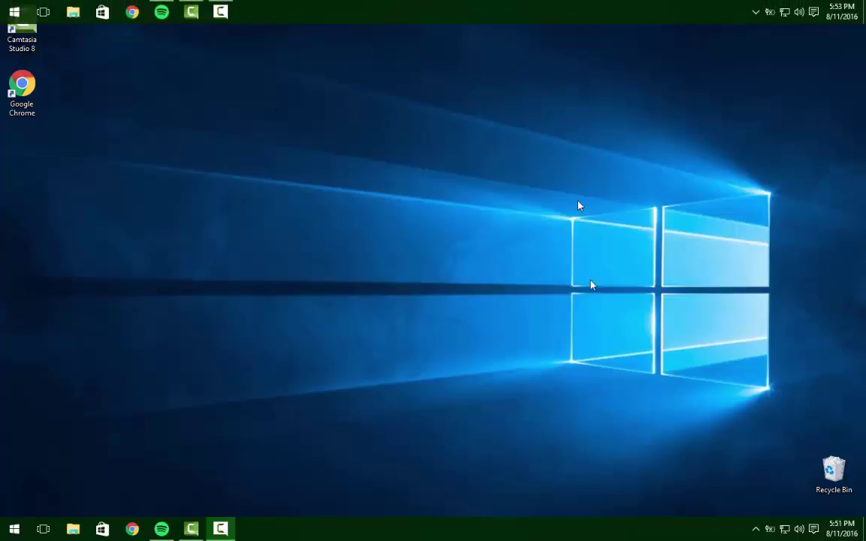
Recheck Lock the taskbar and disable Auto-hide the taskbar in taskbar Properties.
right_click(468, 533)
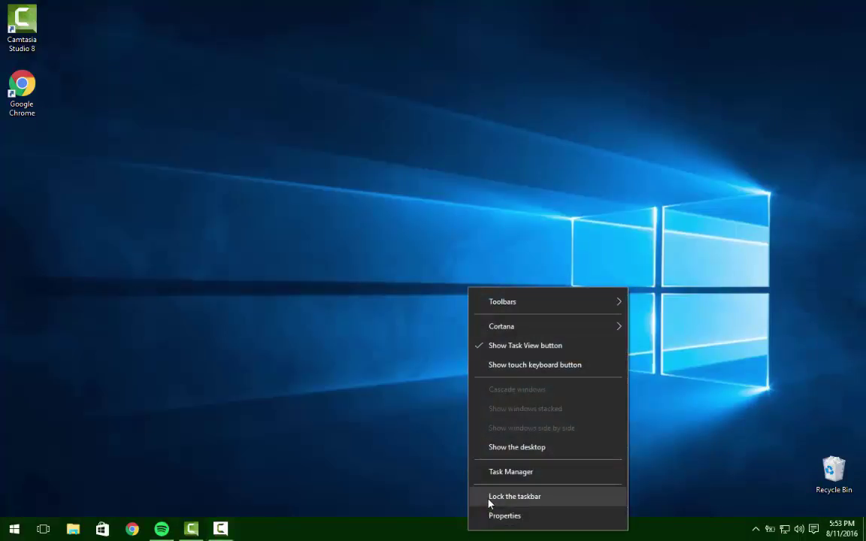
left_click(489, 498)
right_click(468, 533)
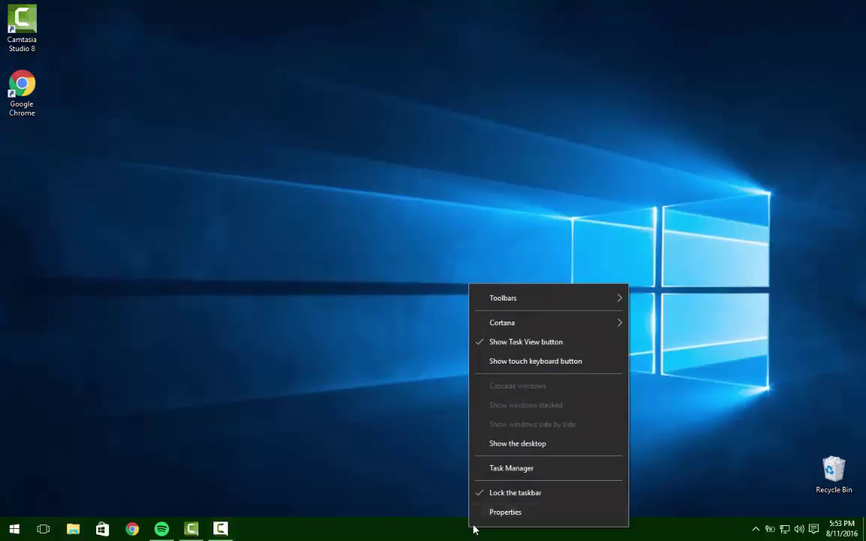
left_click(478, 512)
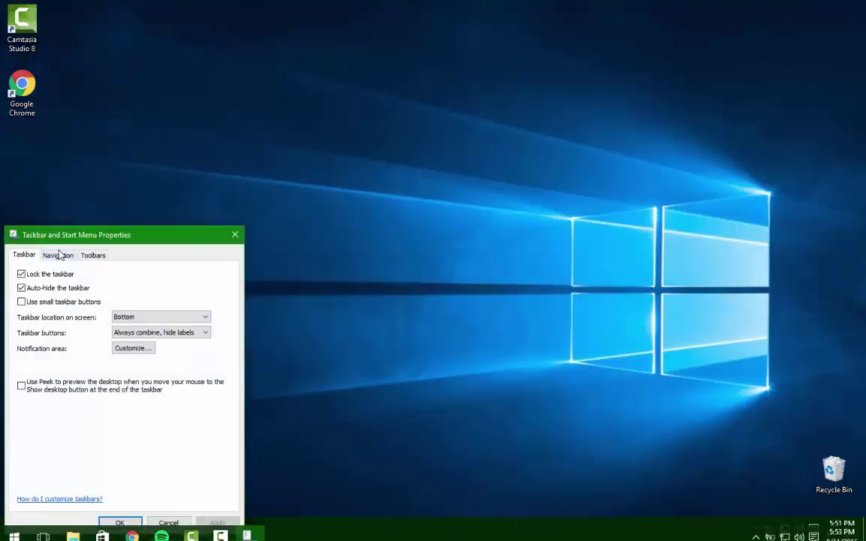
left_click(37, 293)
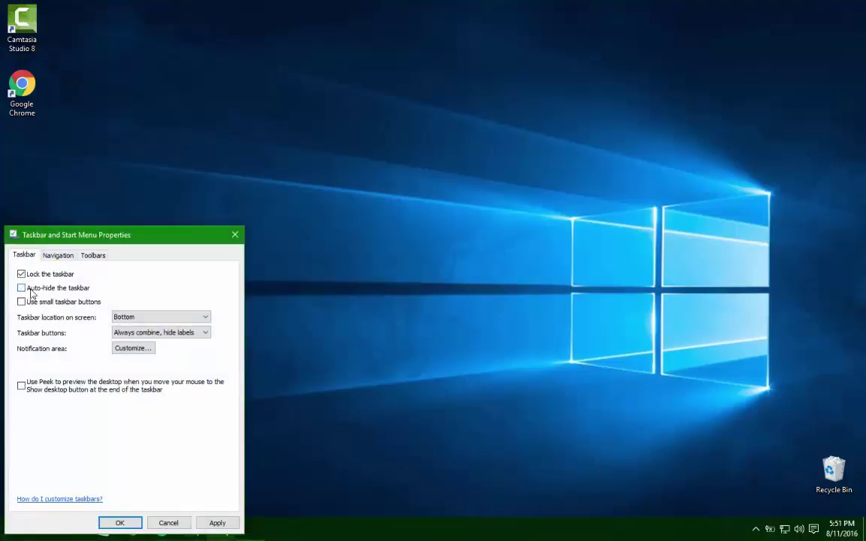
left_click(209, 523)
left_click(138, 507)
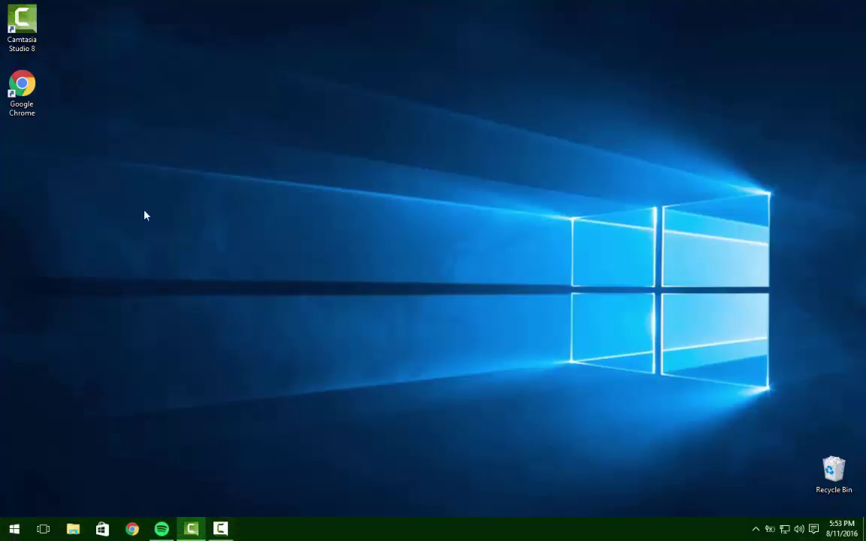
right_click(128, 263)
mouse_move(188, 270)
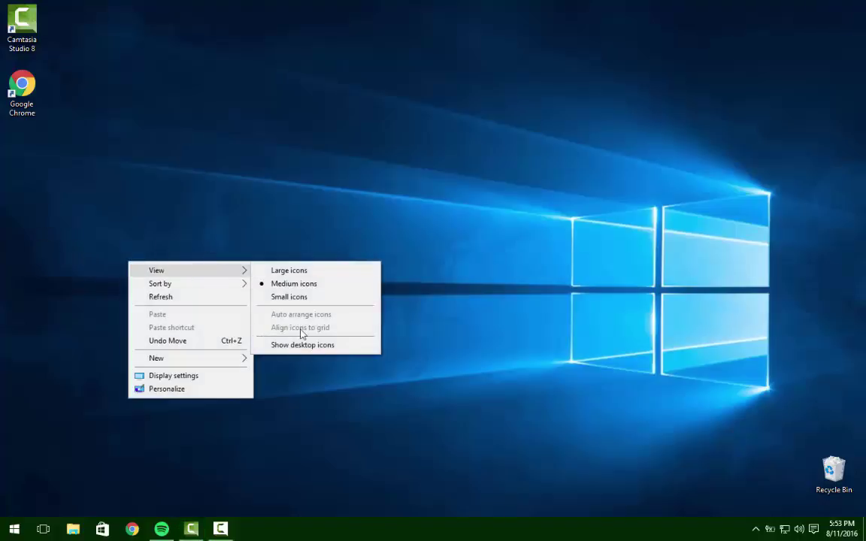
left_click(289, 346)
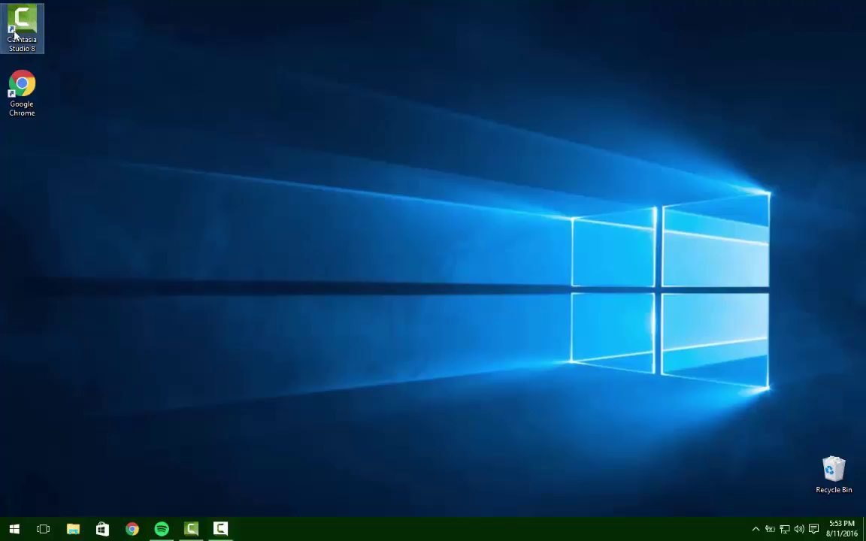
left_click(25, 84)
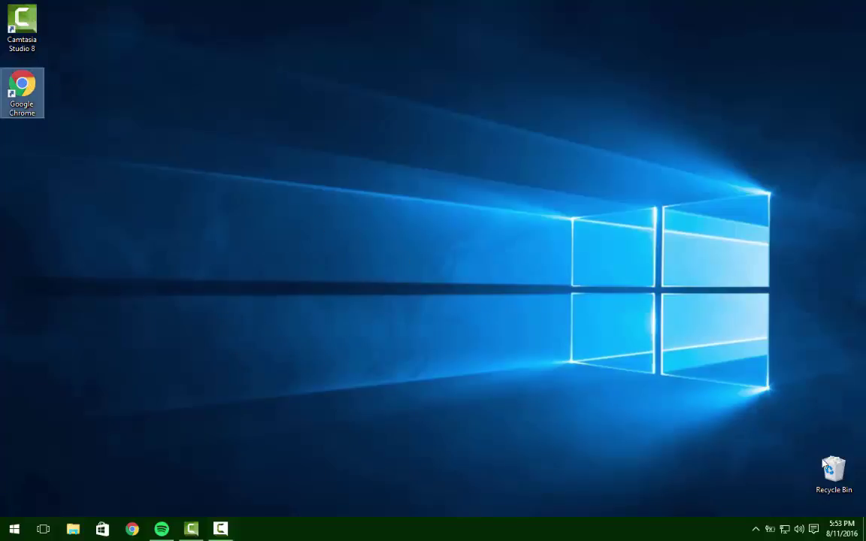
left_click(831, 470)
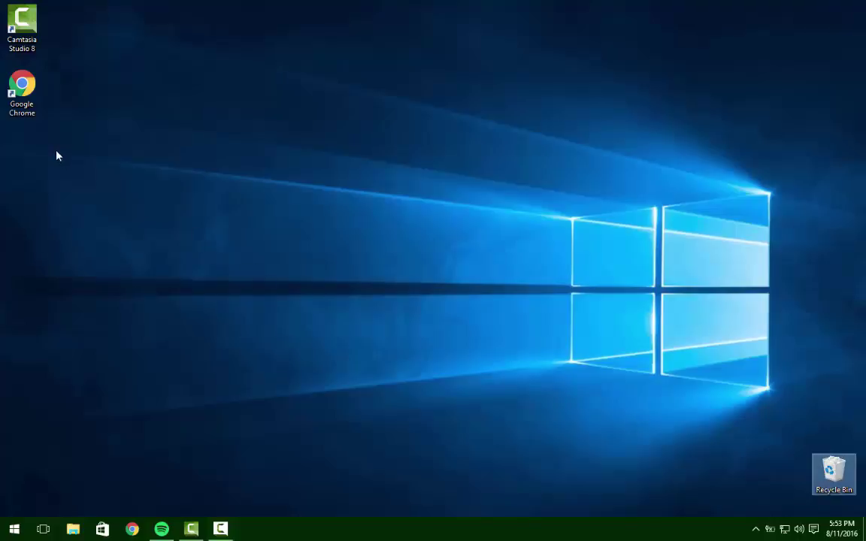
left_click(25, 89)
left_click(14, 529)
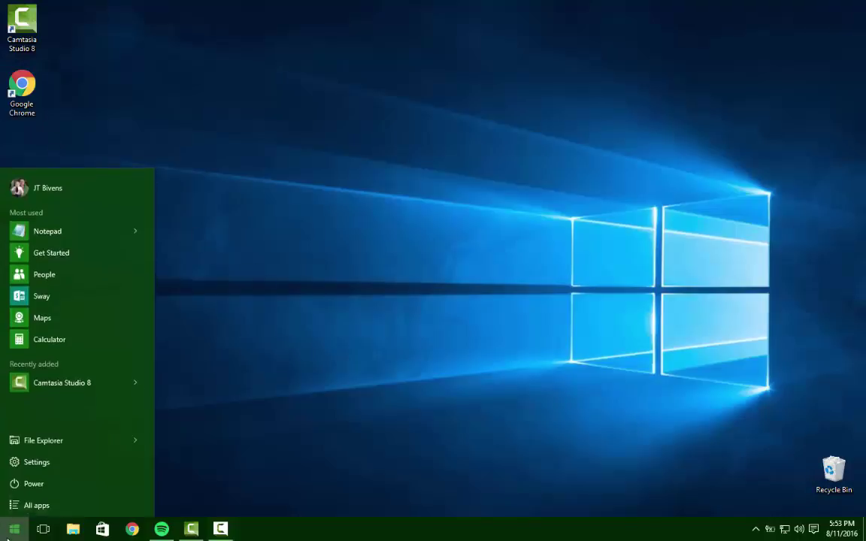
left_click(252, 440)
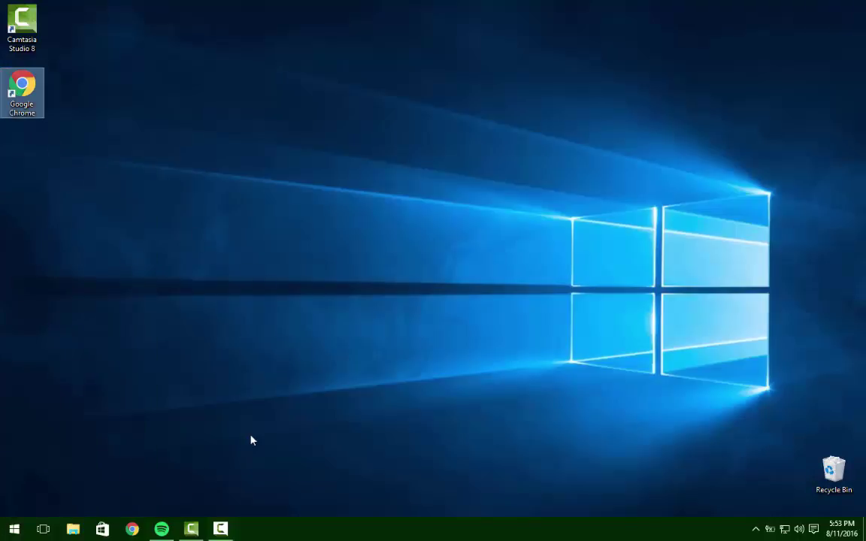